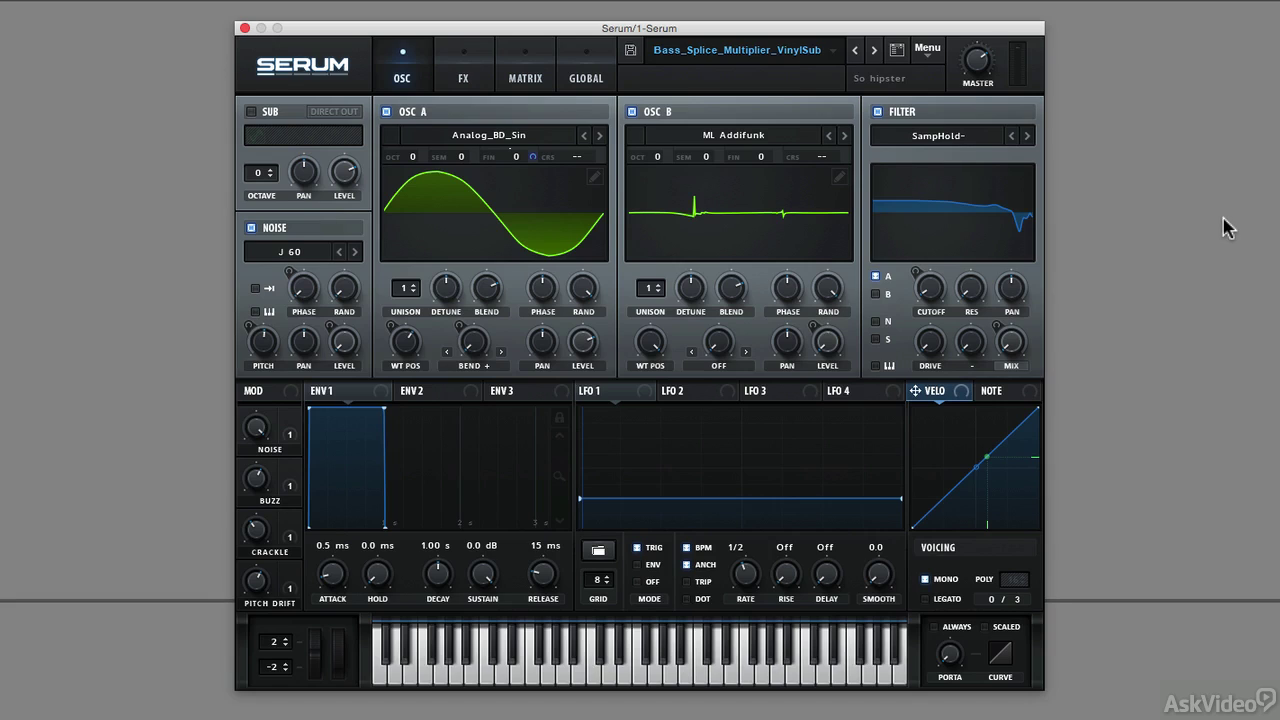
Examine the modulation matrix routings that use Chaos1 as source and the destinations they are assigned to.
left_click(538, 76)
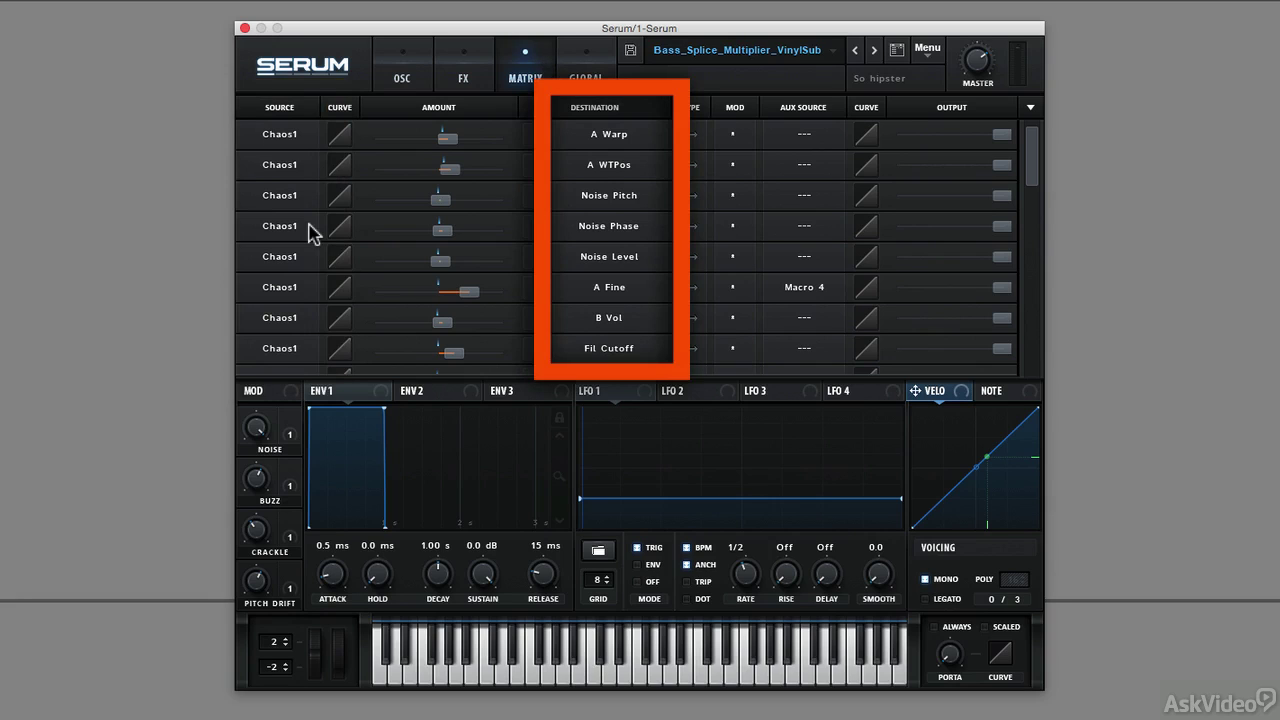
scroll(308, 232, "down", 3)
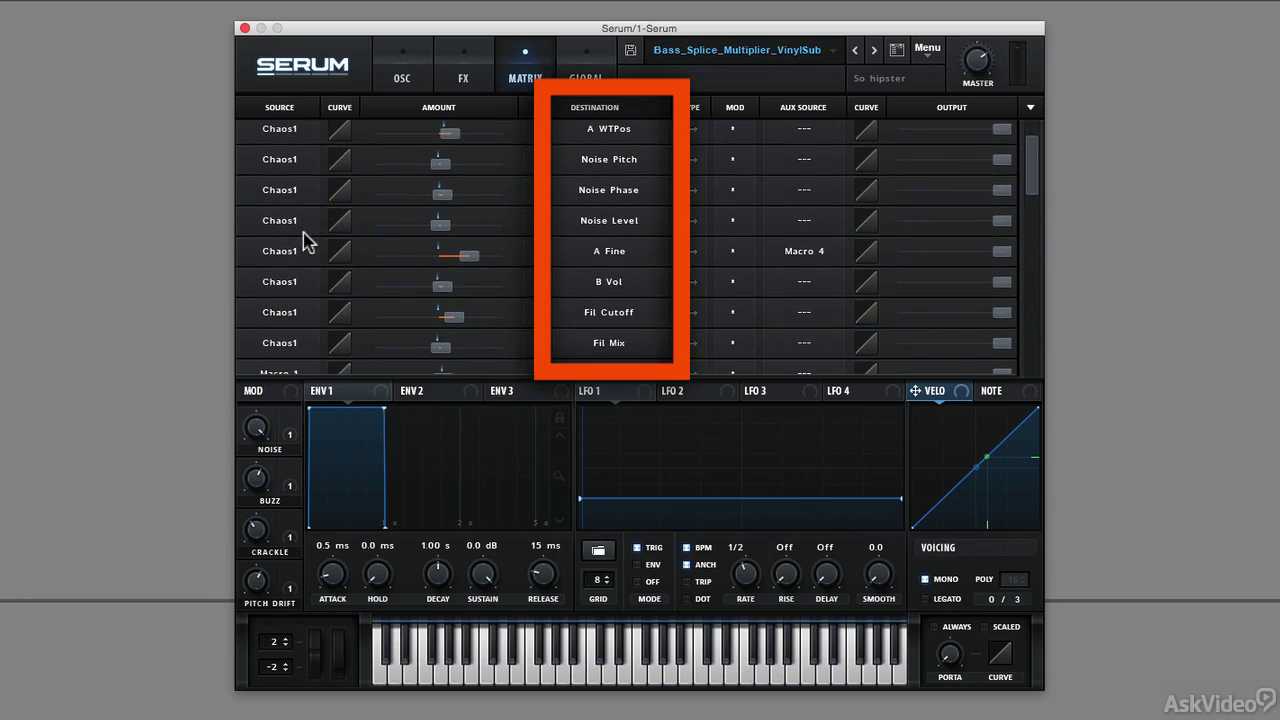
scroll(308, 242, "down", 1)
scroll(308, 242, "up", 1)
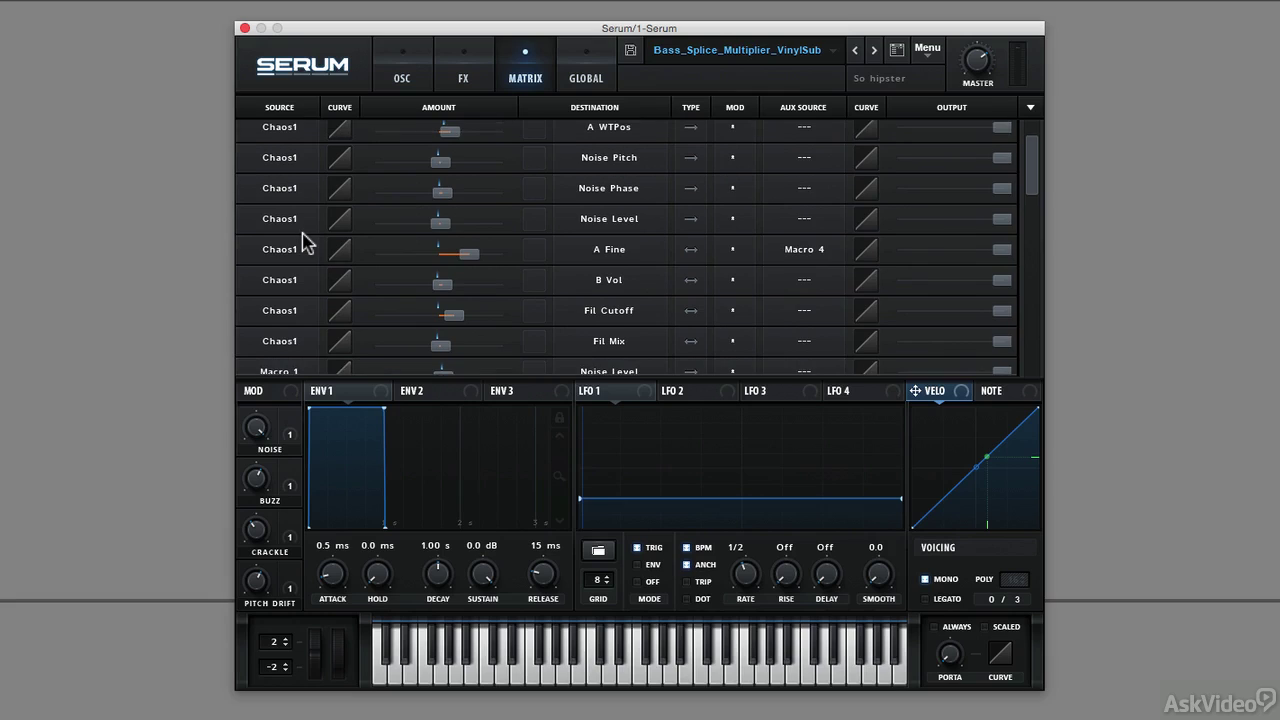
scroll(306, 243, "up", 1)
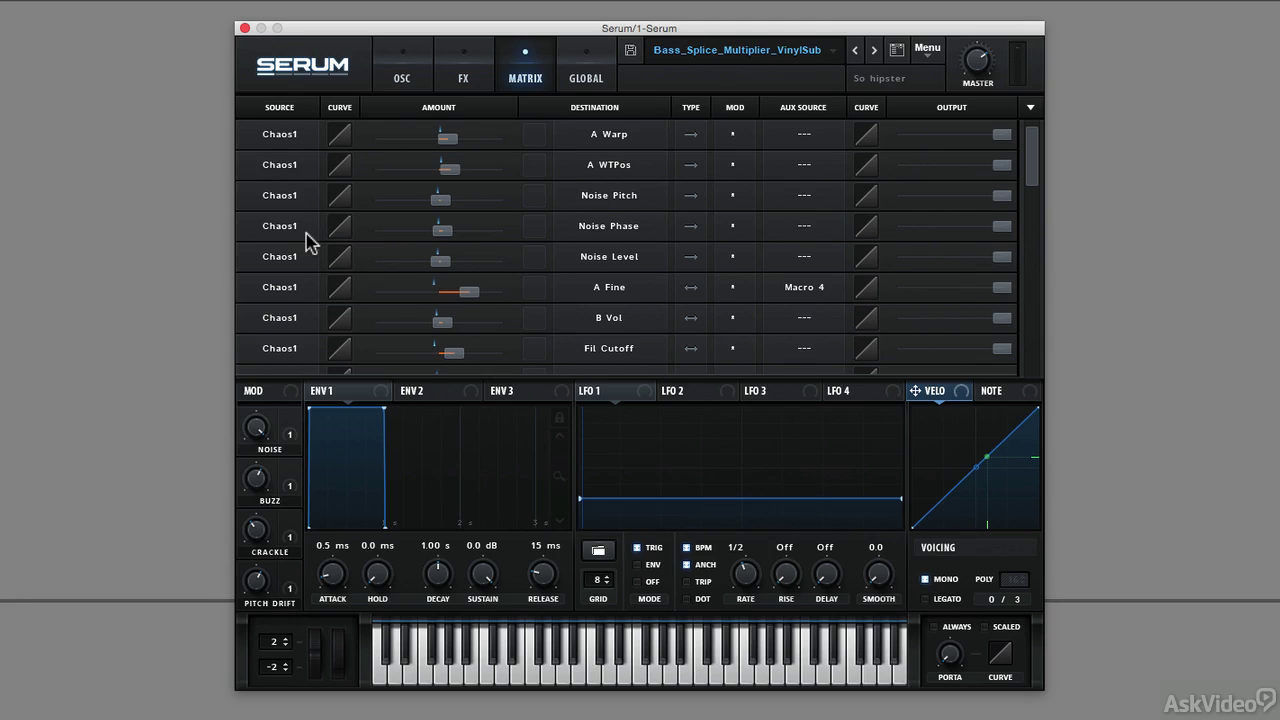
Return to the oscillator page and enable OSC B, switching it off and on again to compare its contribution.
left_click(401, 70)
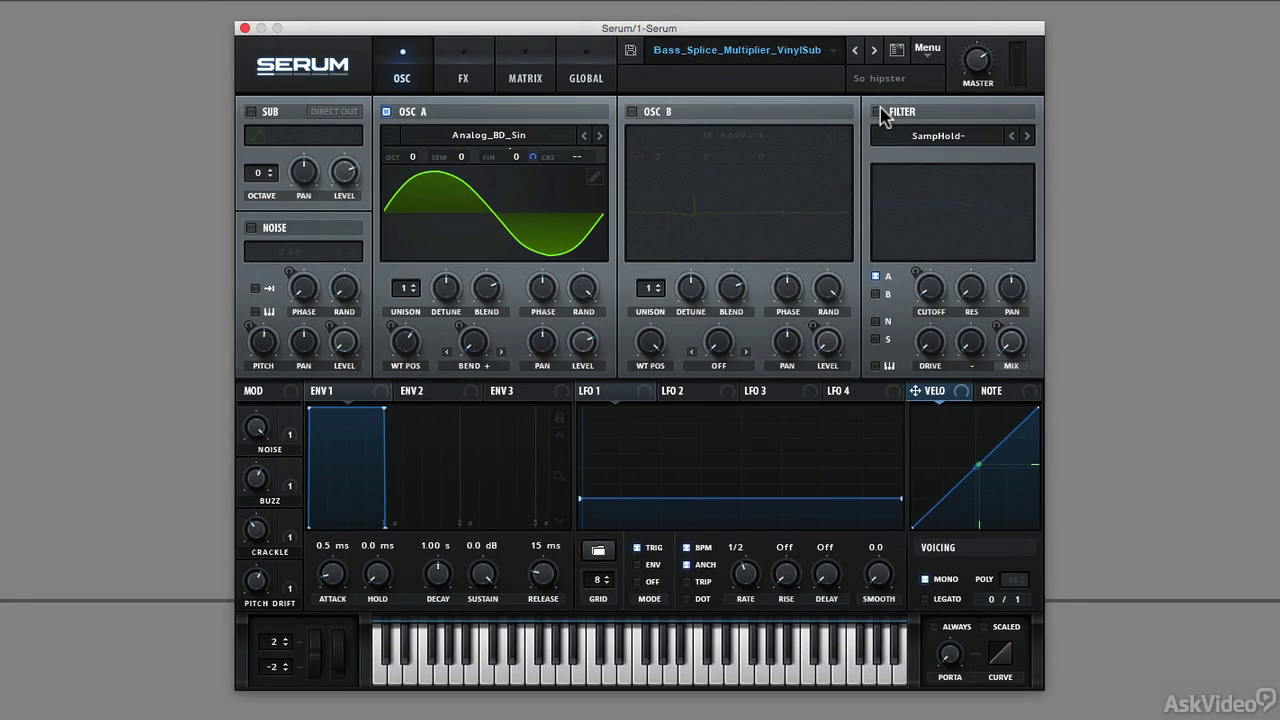
left_click(632, 111)
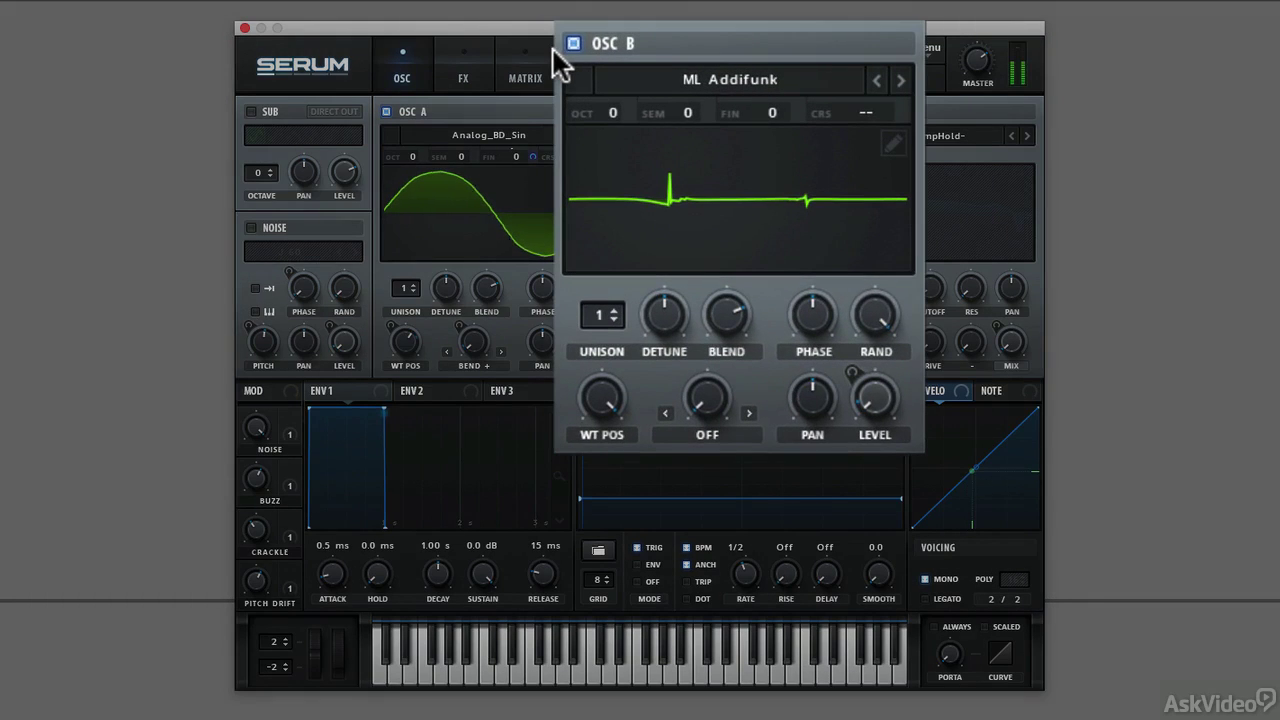
left_click(566, 43)
left_click(573, 44)
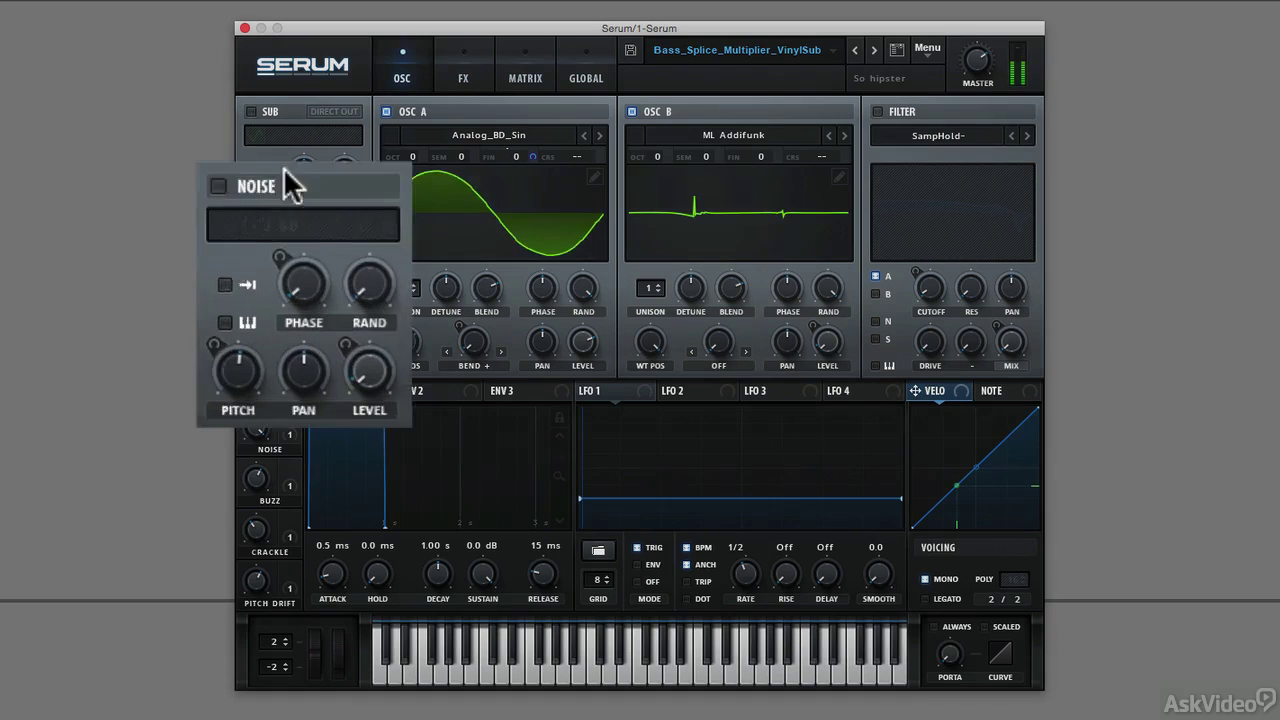
Enable the J 60 noise oscillator, bypassing it once to compare the sound with and without it.
left_click(218, 186)
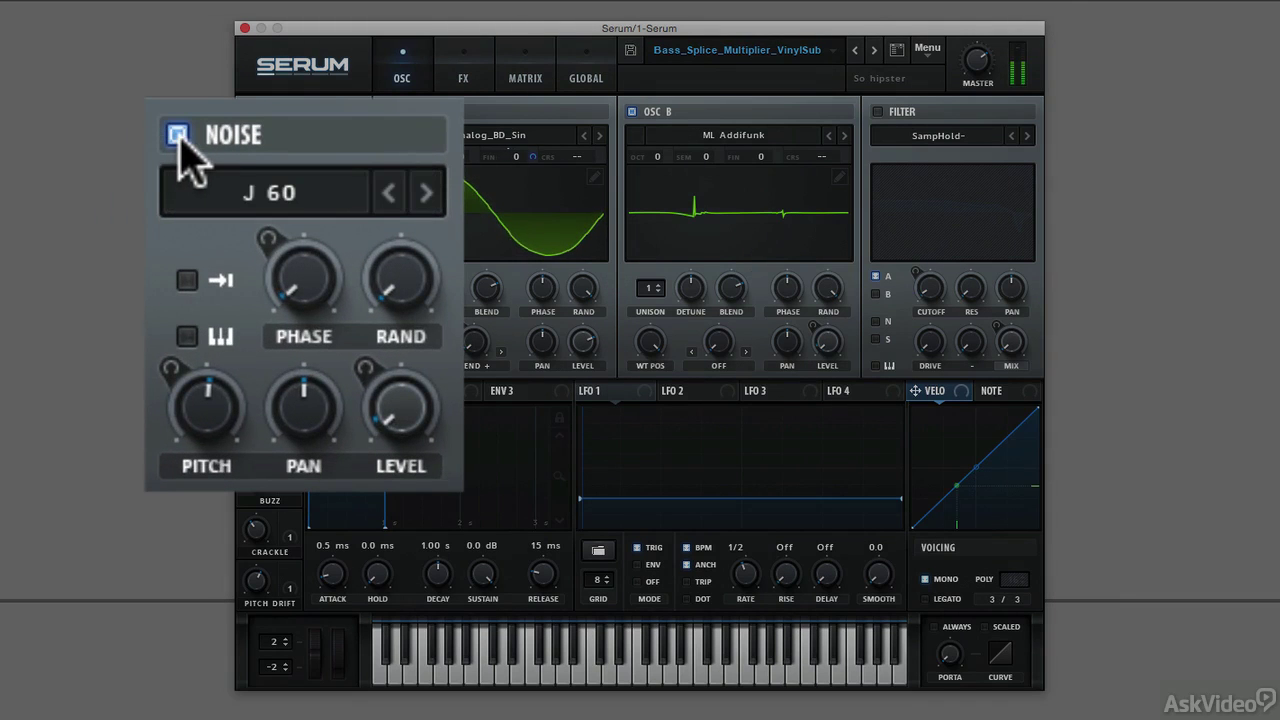
left_click(177, 135)
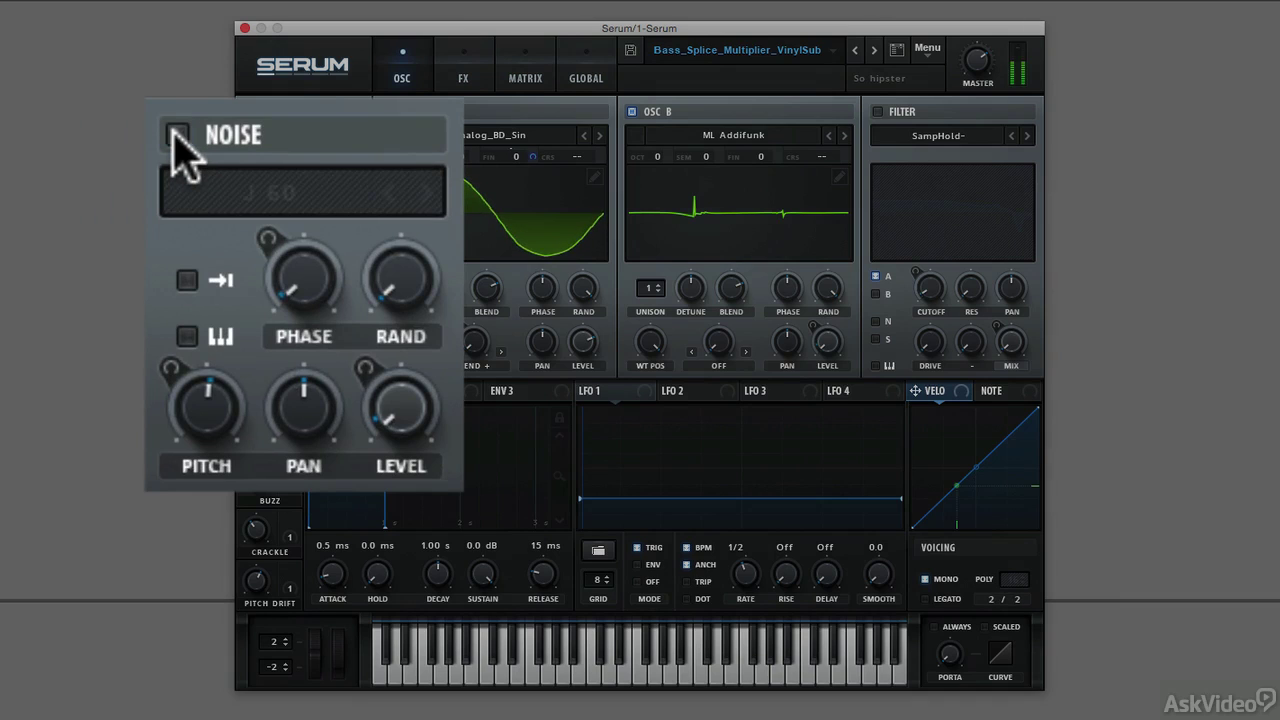
left_click(177, 135)
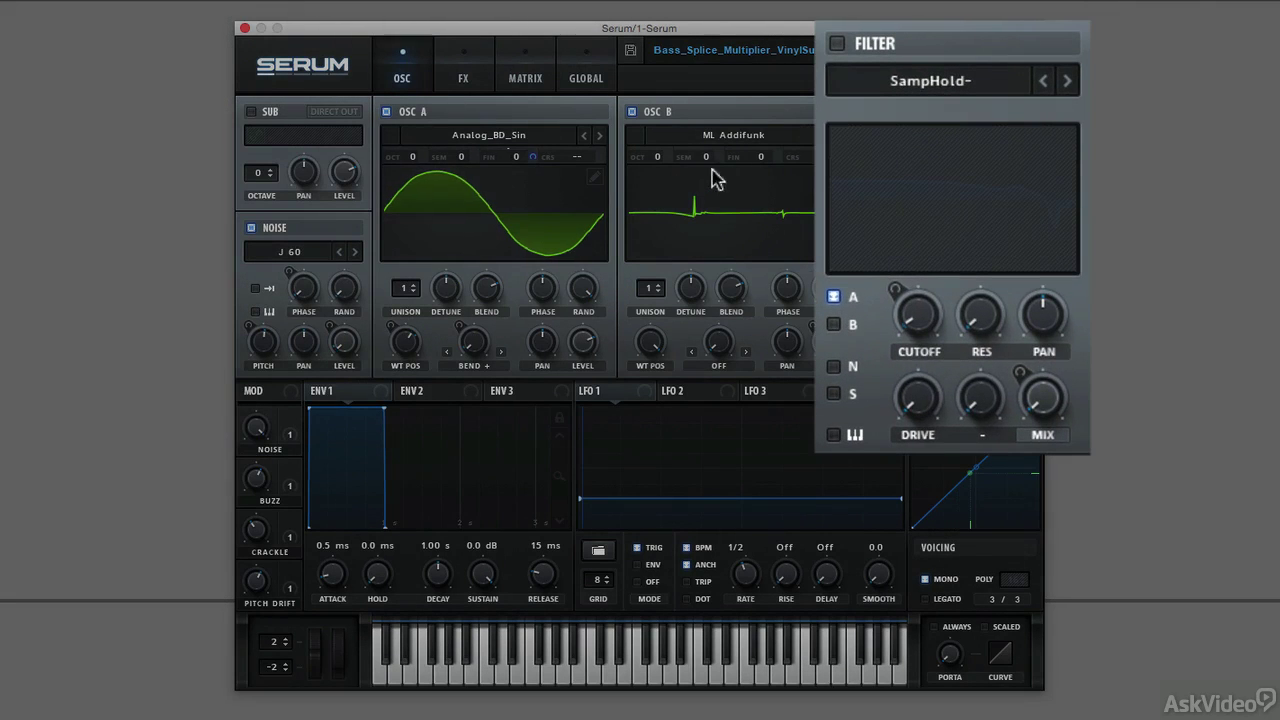
Enable the SampHold- filter, bypassing it once to compare the sound with and without it.
left_click(838, 43)
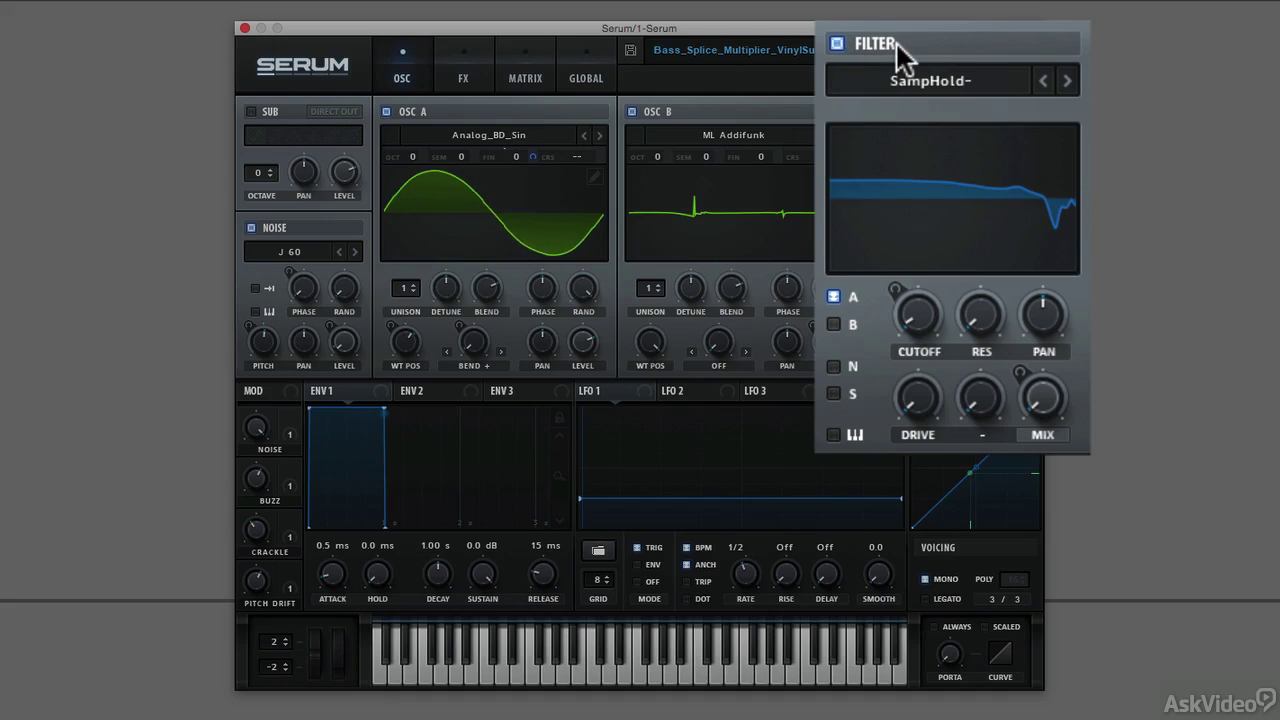
left_click(838, 44)
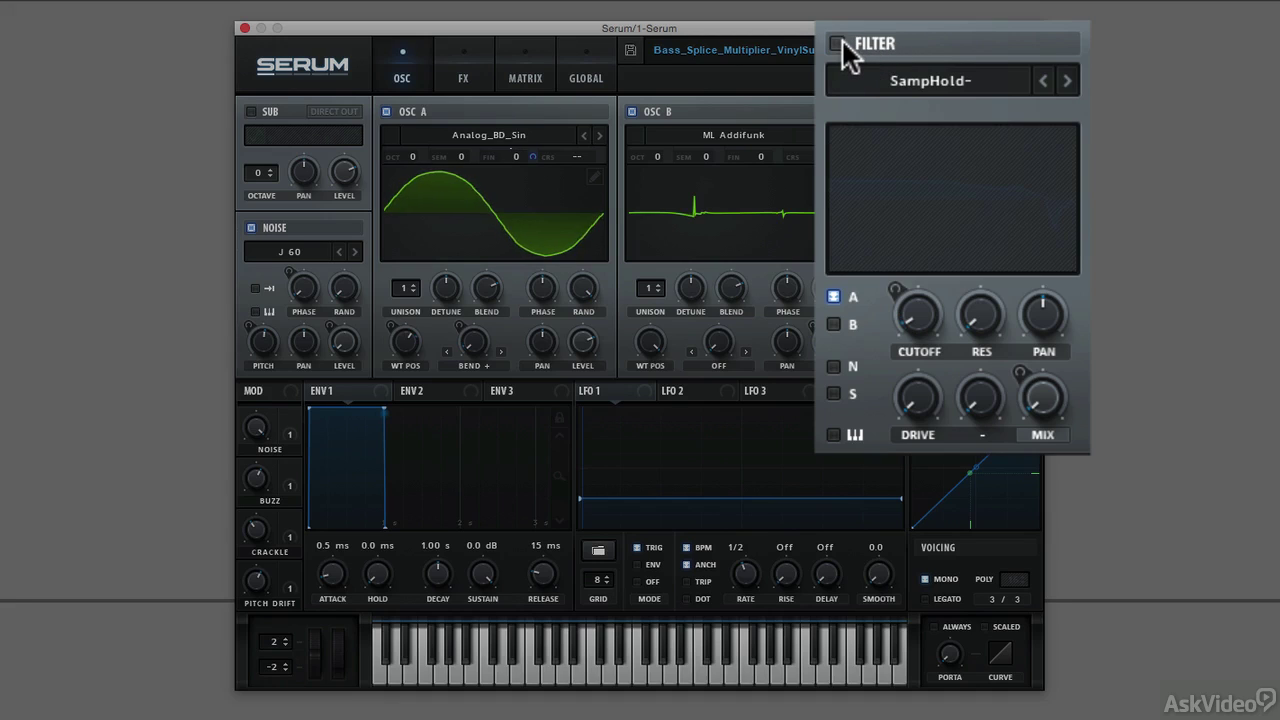
left_click(839, 43)
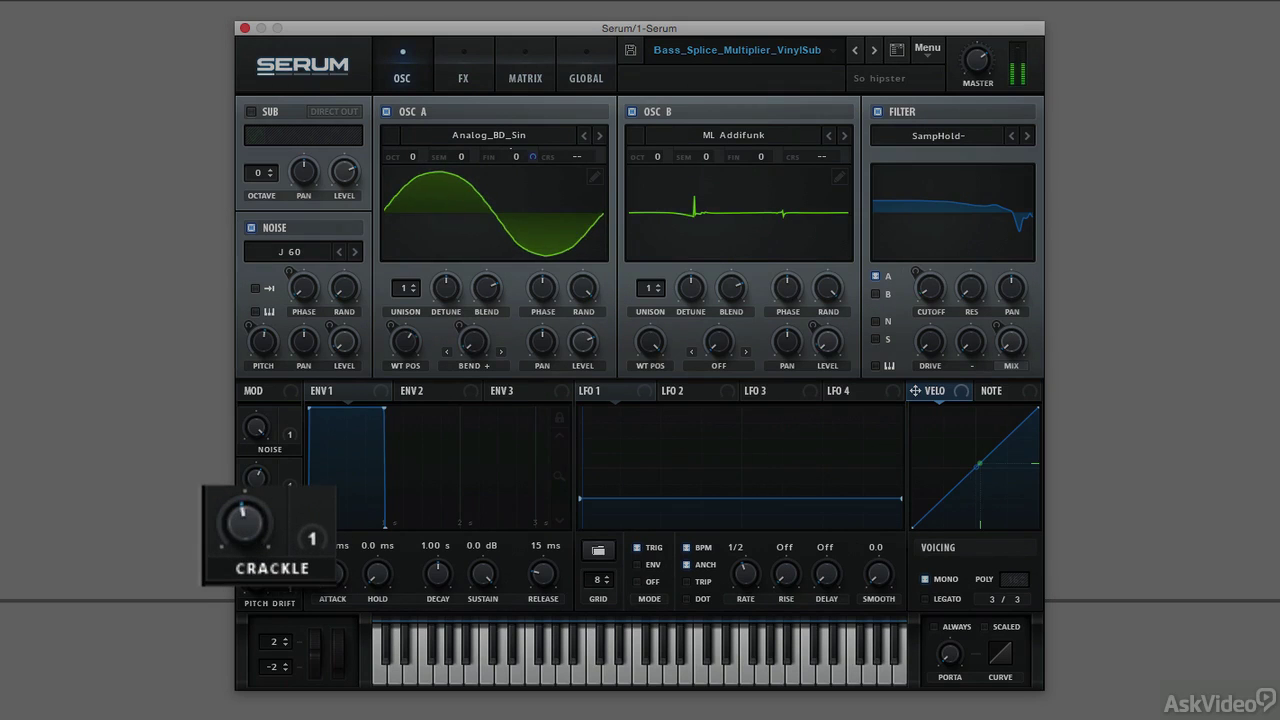
Turn up the Crackle macro and compare the sound with the filter bypassed and re-enabled.
left_click_drag(238, 462, 229, 377)
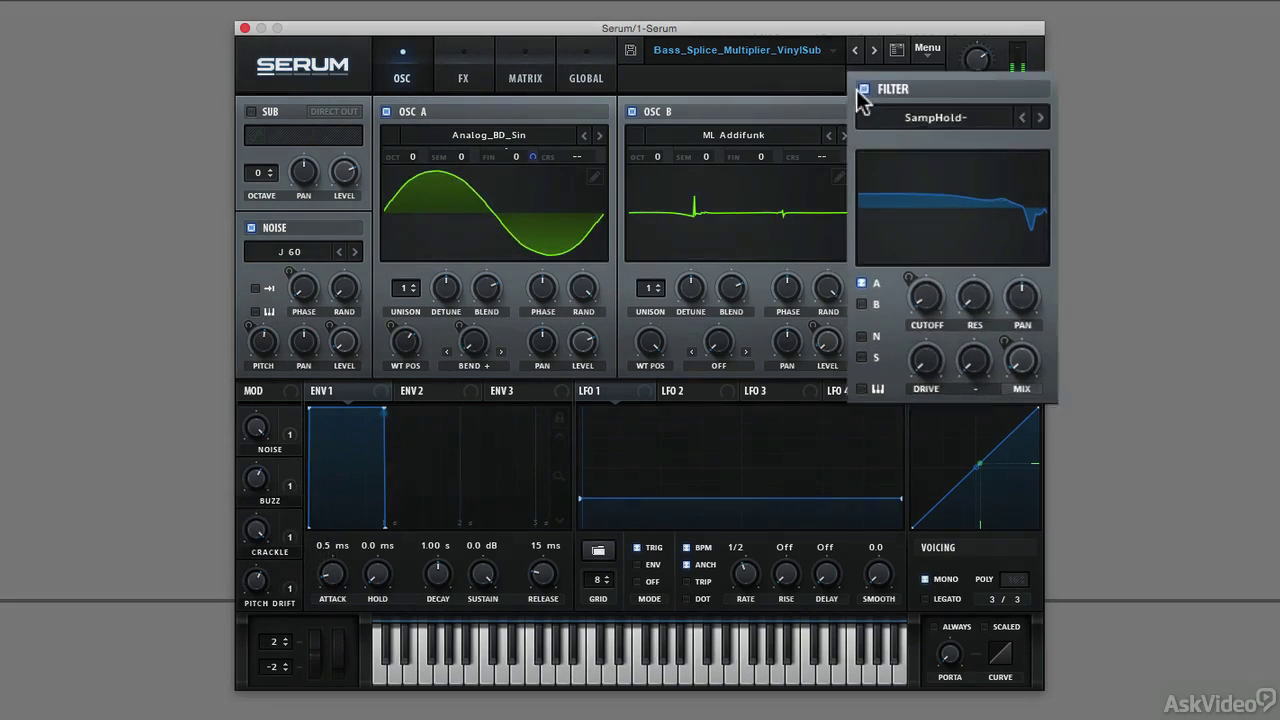
left_click(877, 111)
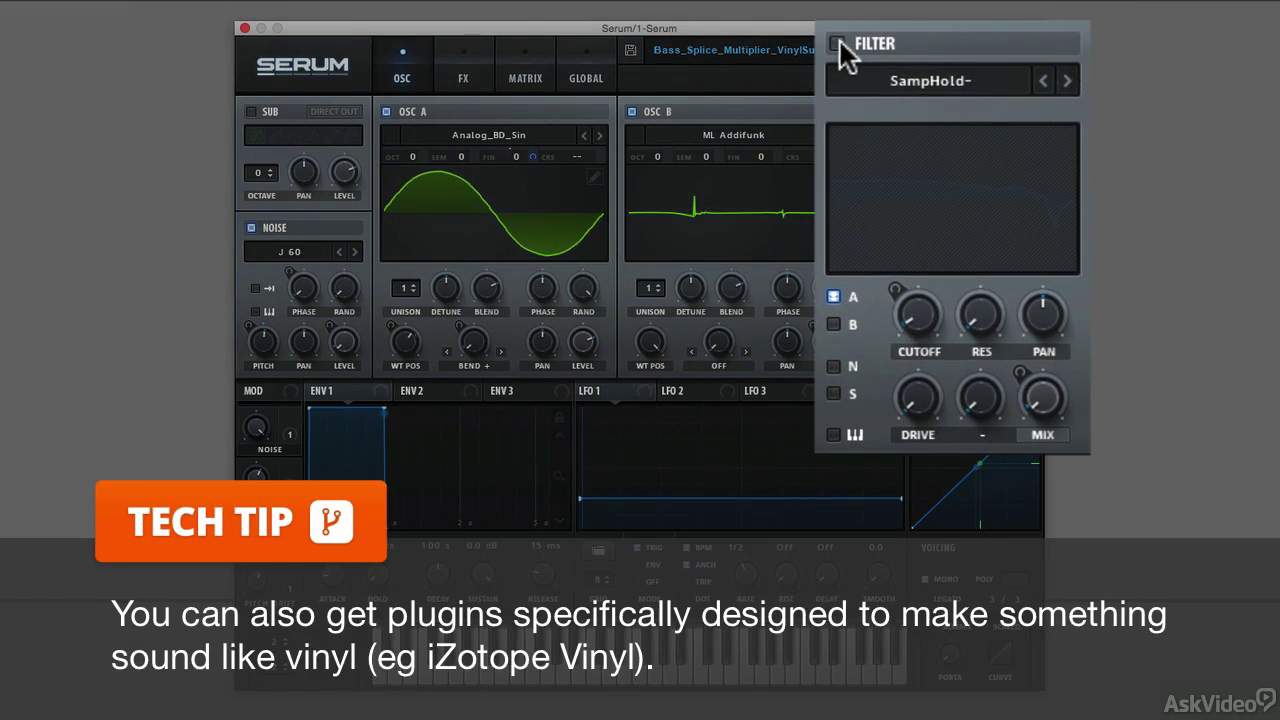
left_click(840, 43)
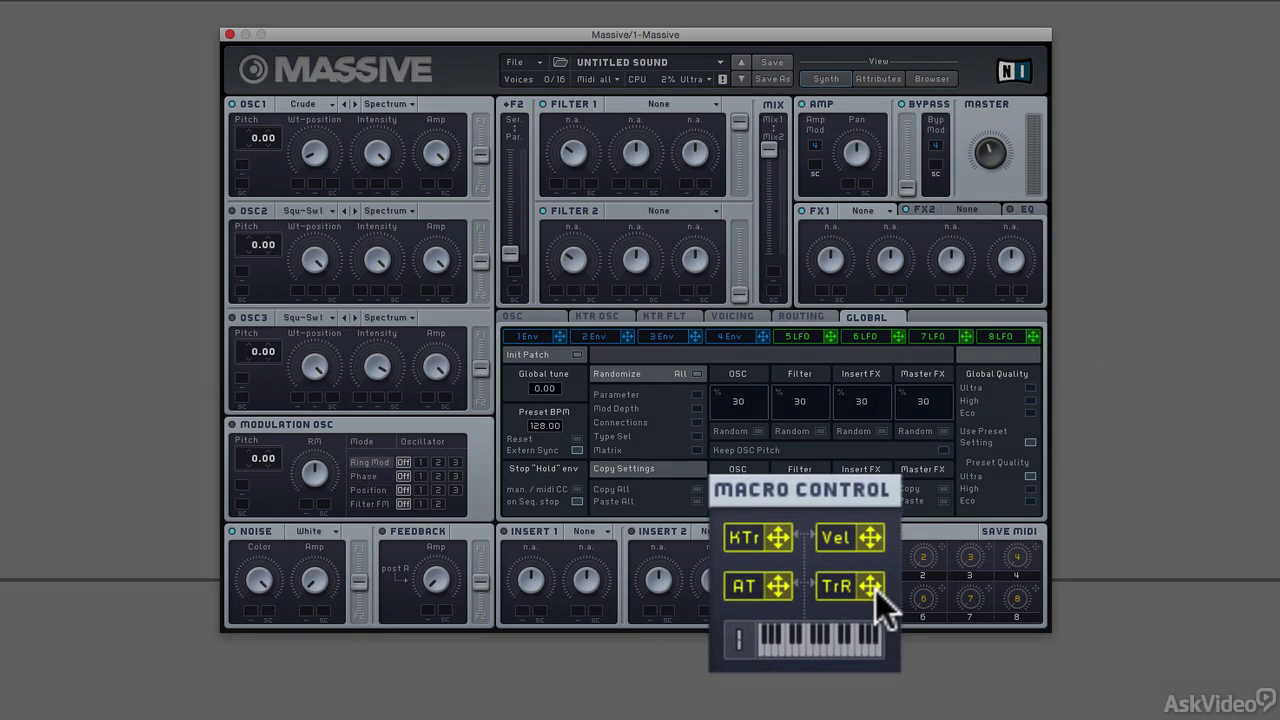
Switch to Massive and assign the TrR macro source to OSC1's pitch with a modulation amount of 12.00.
left_click_drag(870, 588, 283, 120)
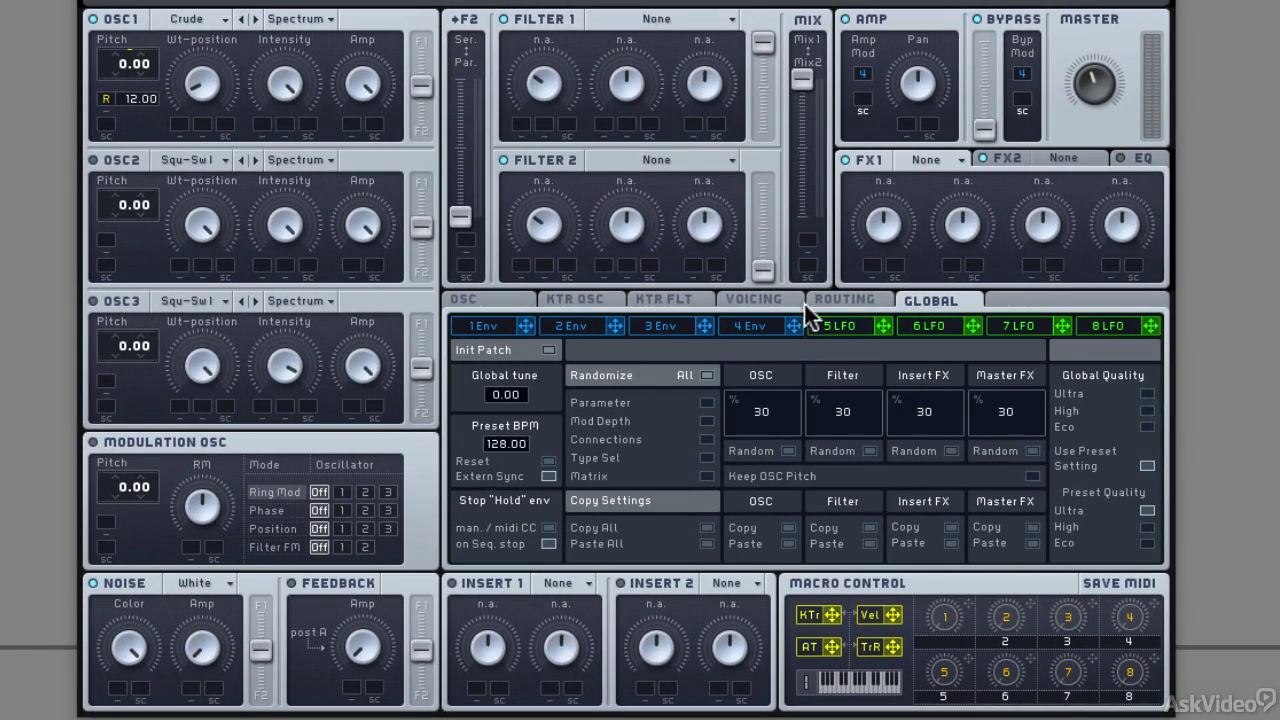
Configure LFO 5 with Noise 1 as its first curve, a low rate and the XFade Curve fully on that curve.
left_click(836, 321)
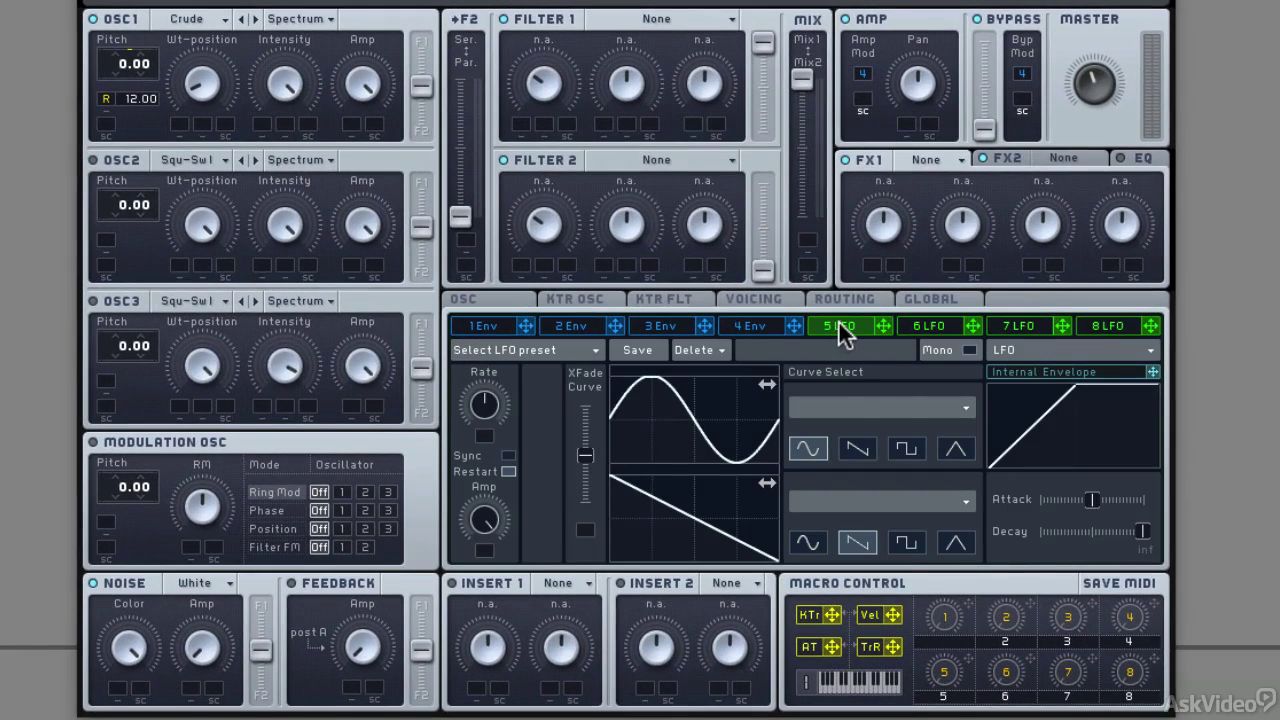
left_click(845, 406)
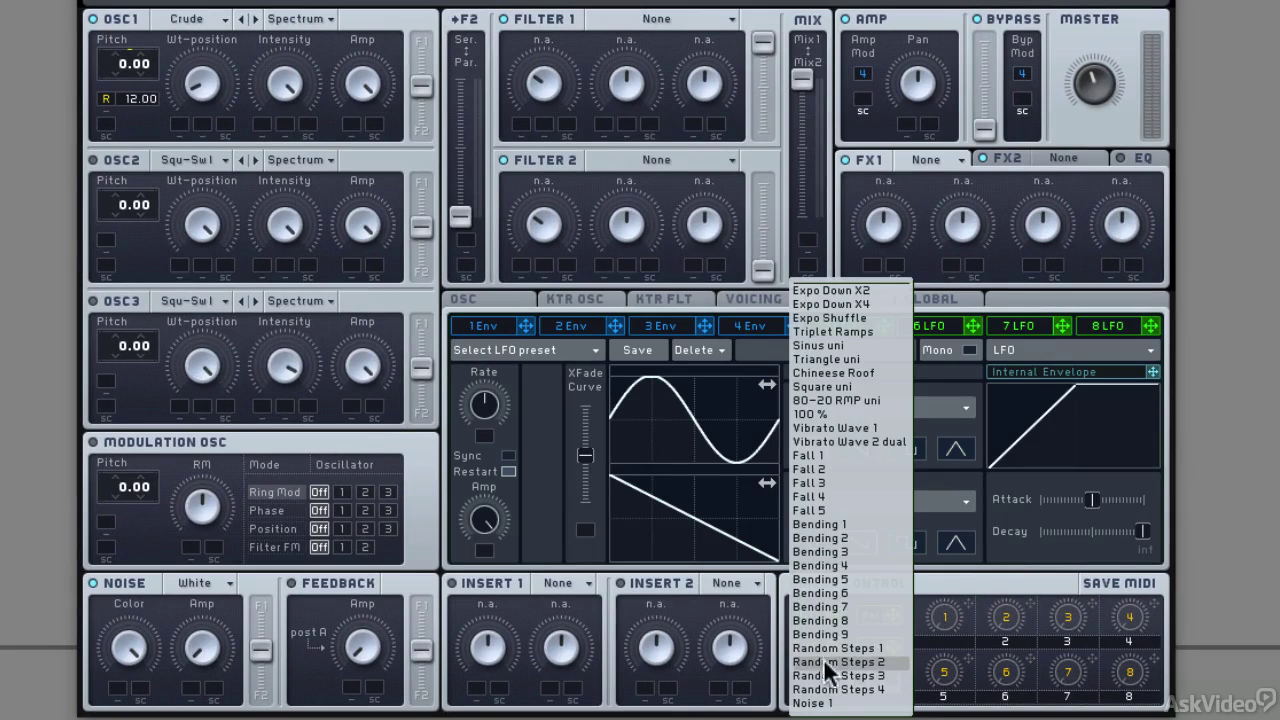
left_click(828, 703)
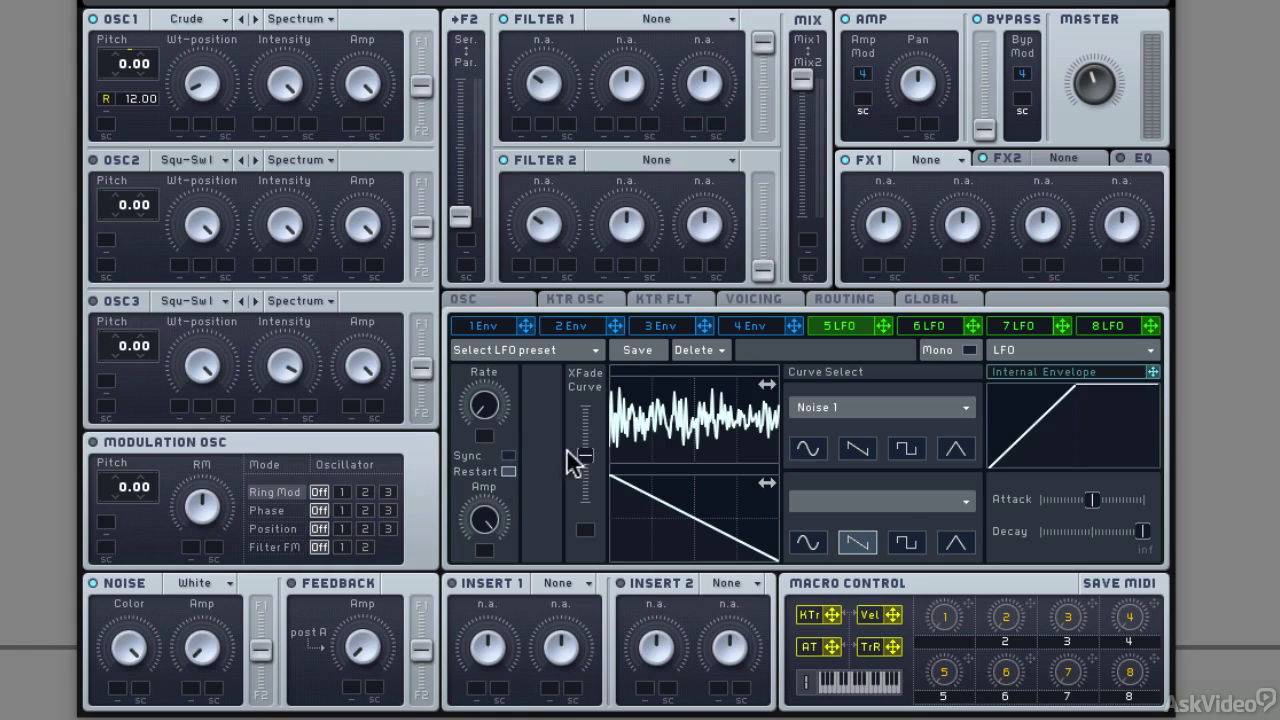
left_click_drag(568, 450, 591, 345)
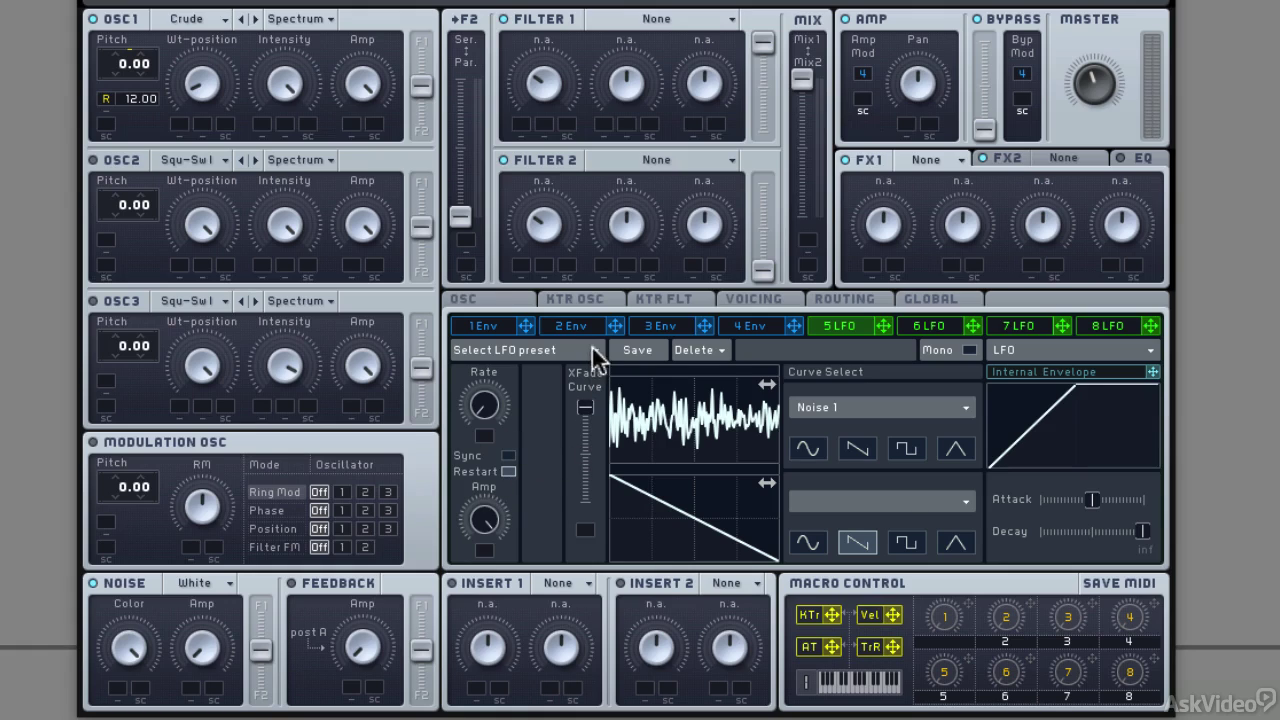
Replace the TrR modulation on OSC1's pitch with LFO 5 at an amount of 12.00.
right_click(108, 99)
left_click(115, 105)
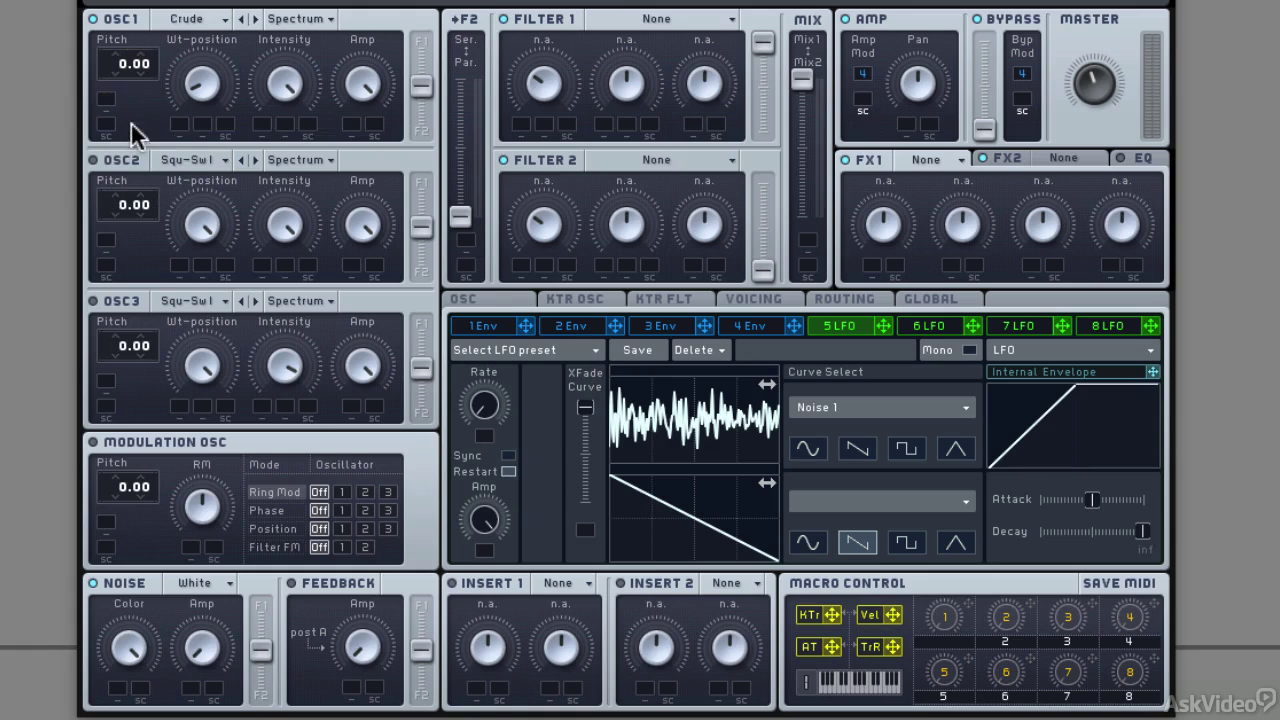
mouse_move(883, 326)
left_mouse_down()
mouse_move(230, 152)
mouse_move(106, 112)
mouse_move(107, 100)
left_mouse_up()
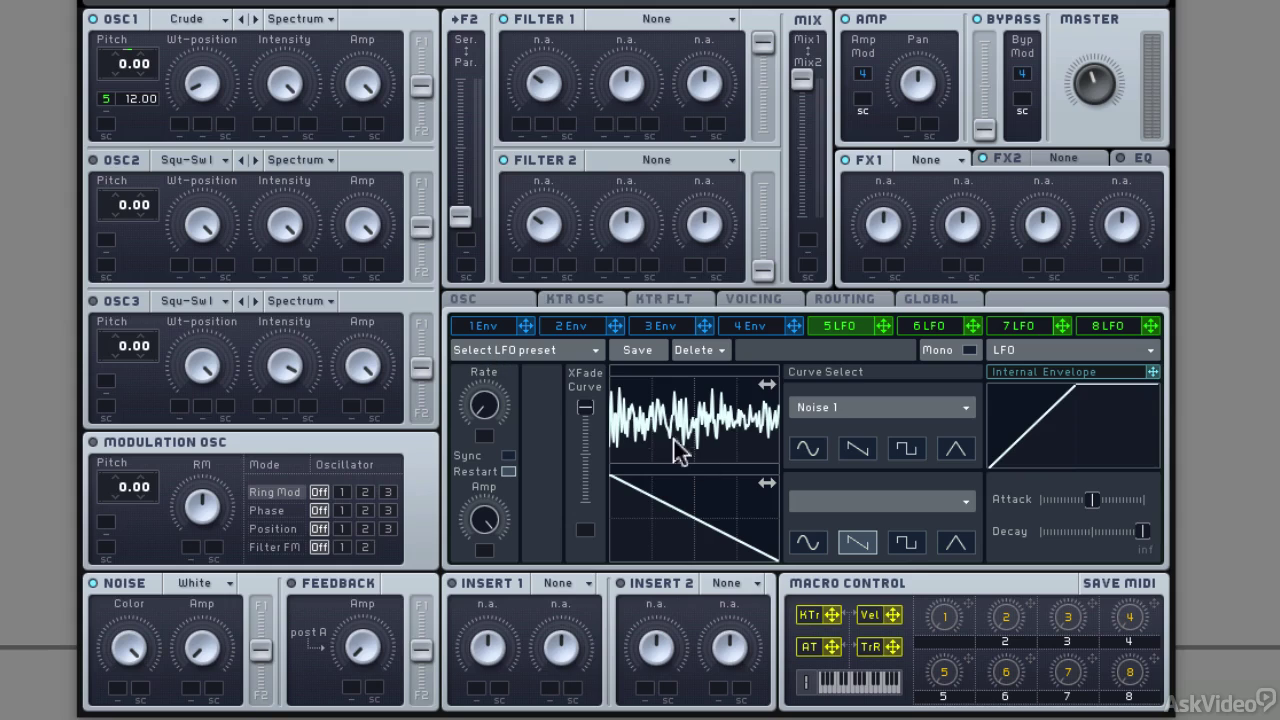
Set LFO 5's second curve to Noise 1 and modulate its XFade Curve with TrR over the full range.
left_click(813, 499)
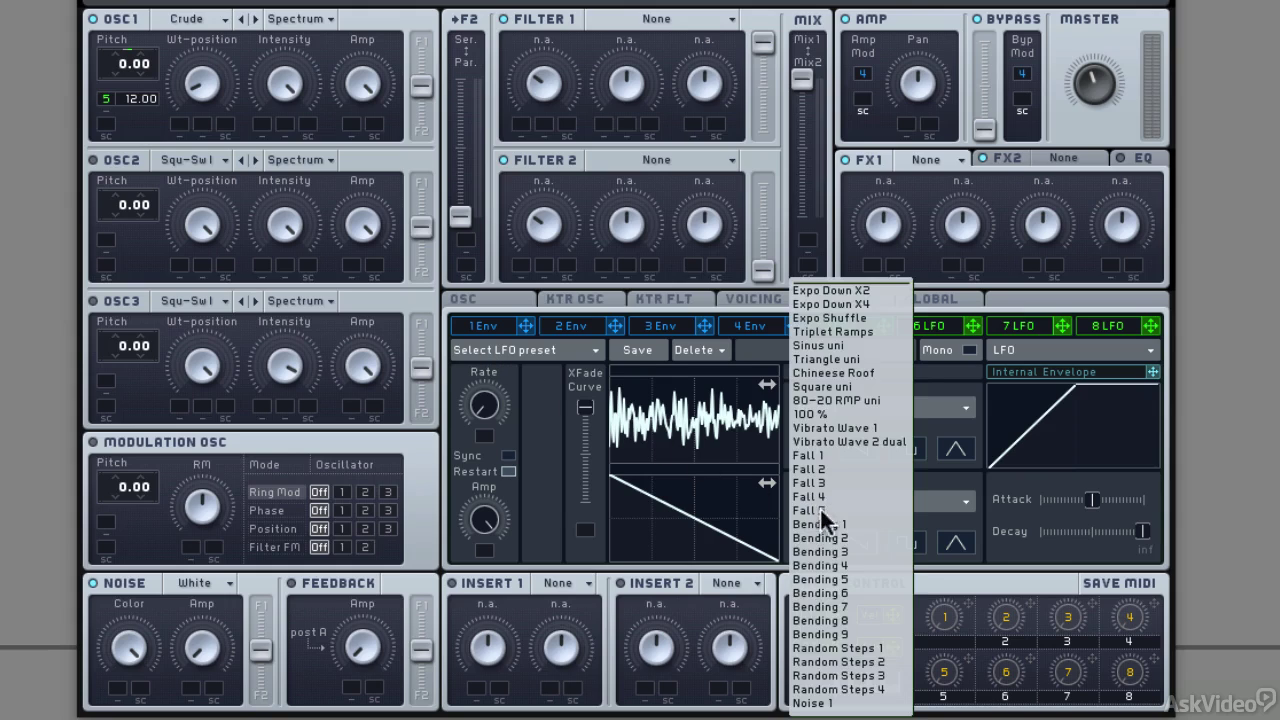
left_click(838, 704)
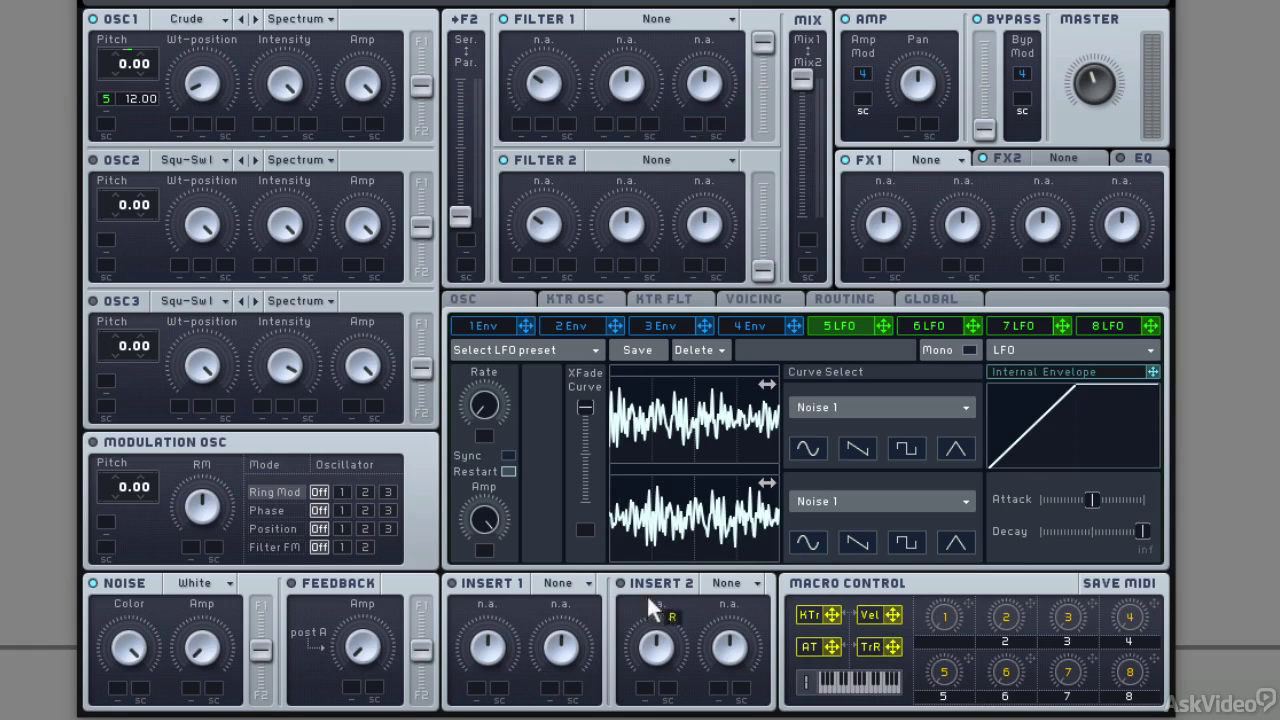
left_click_drag(586, 532, 575, 620)
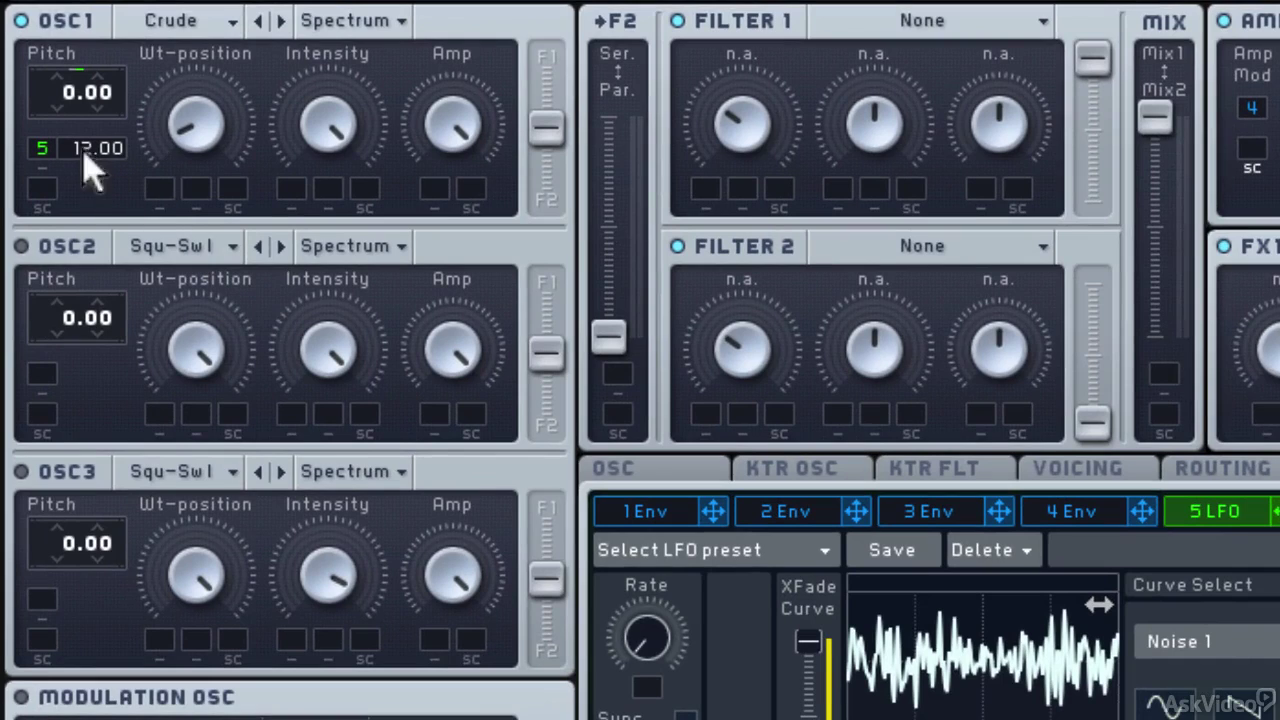
Set OSC1's LFO 5 pitch modulation amount to 0.31 and add a small LFO 5 modulation to its Wt-position.
left_click_drag(88, 172, 83, 46)
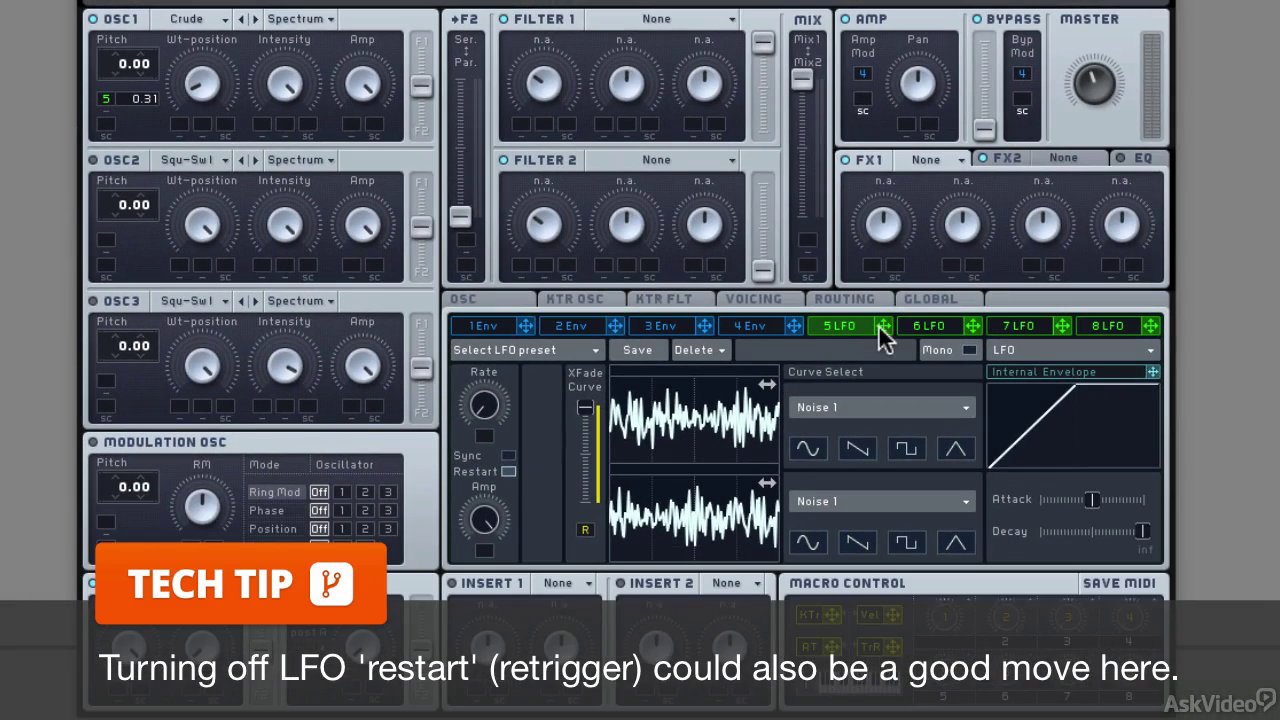
left_click_drag(826, 298, 180, 125)
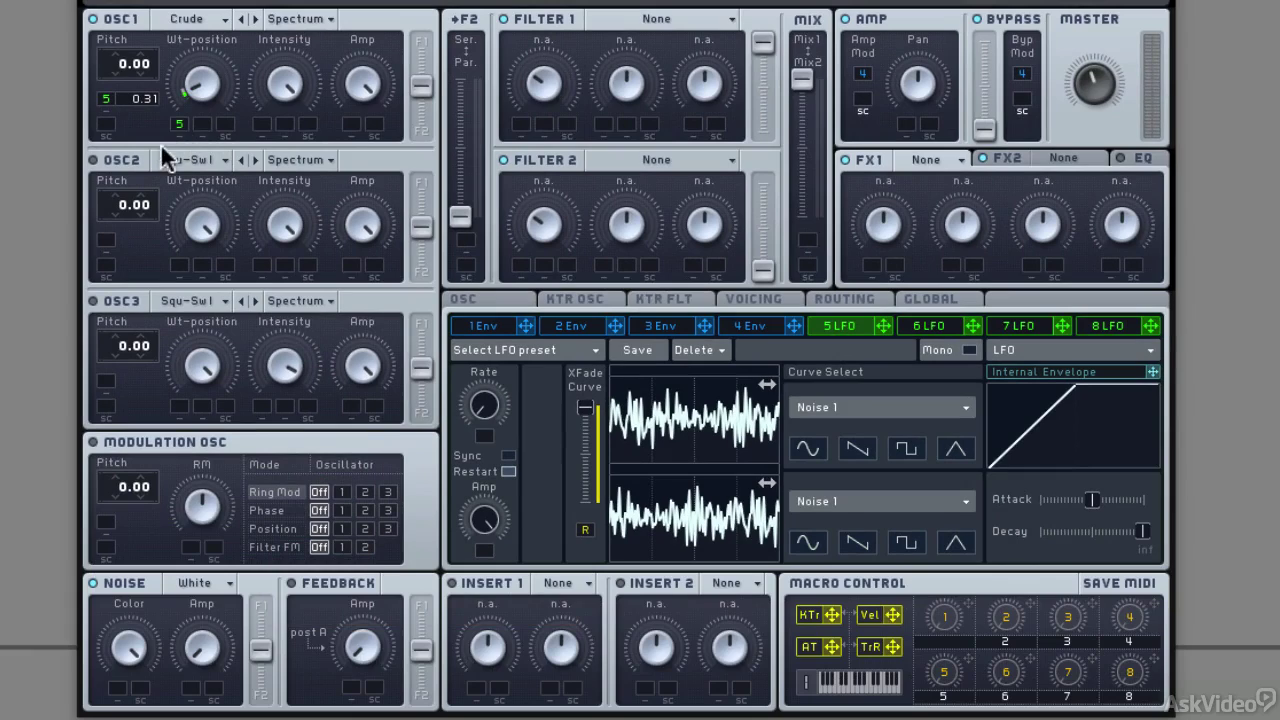